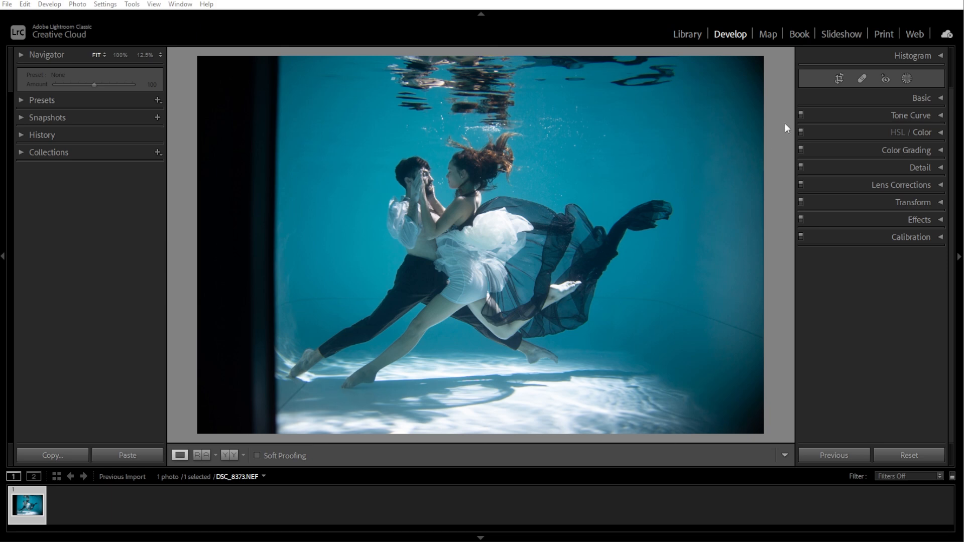
In the Basic panel, set Exposure to -0.26, Contrast to +25, Highlights to -40 and Shadows to +32.
click(940, 98)
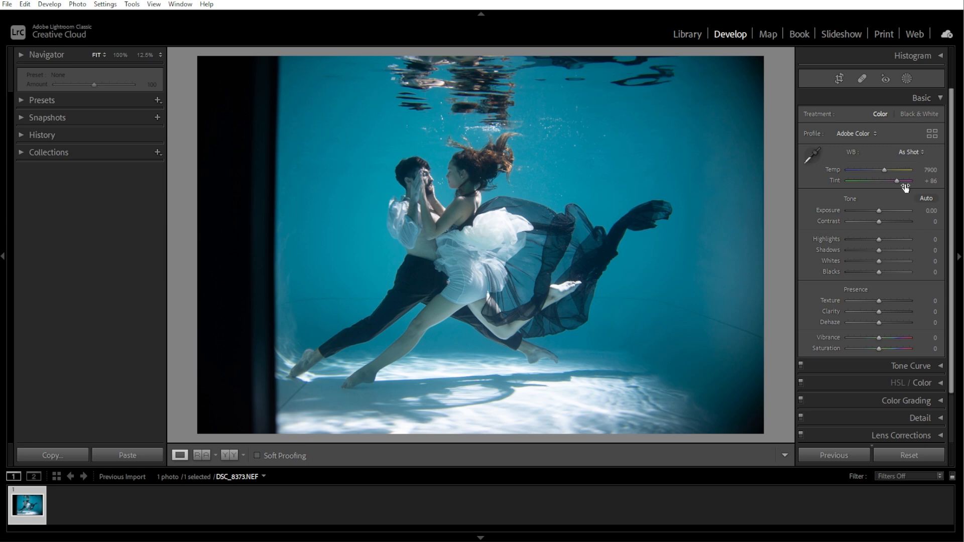
click(873, 211)
drag(873, 209, 878, 213)
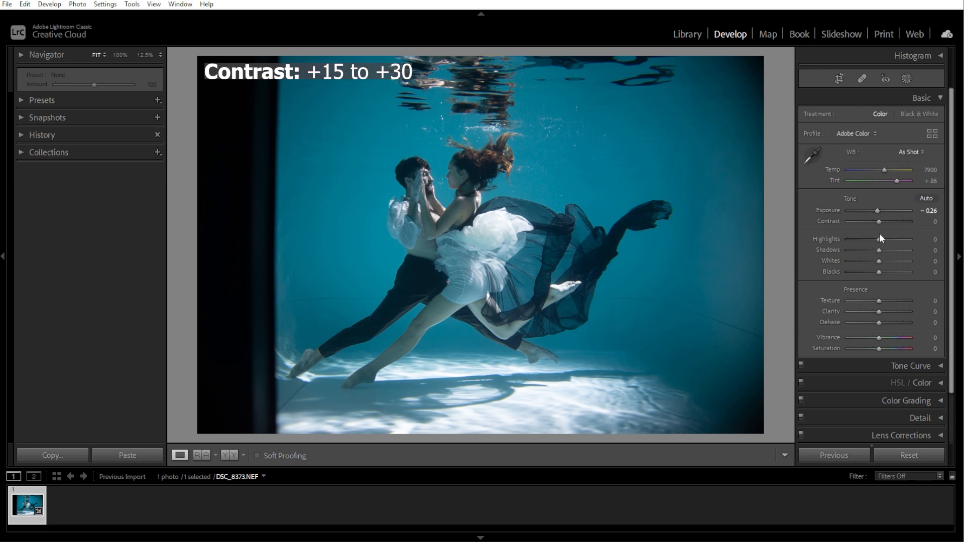
drag(880, 222, 888, 249)
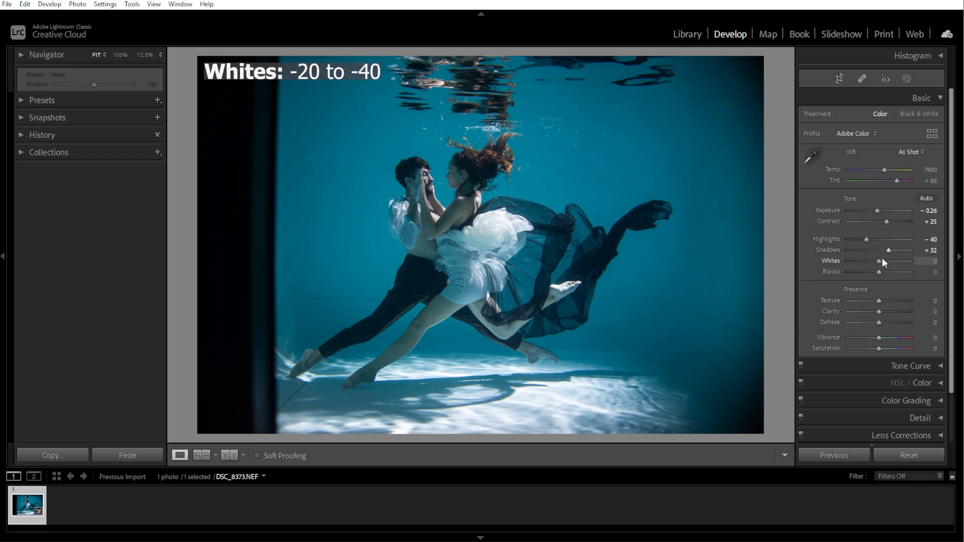
Set Whites to -30 and Blacks to -25.
drag(879, 259, 872, 260)
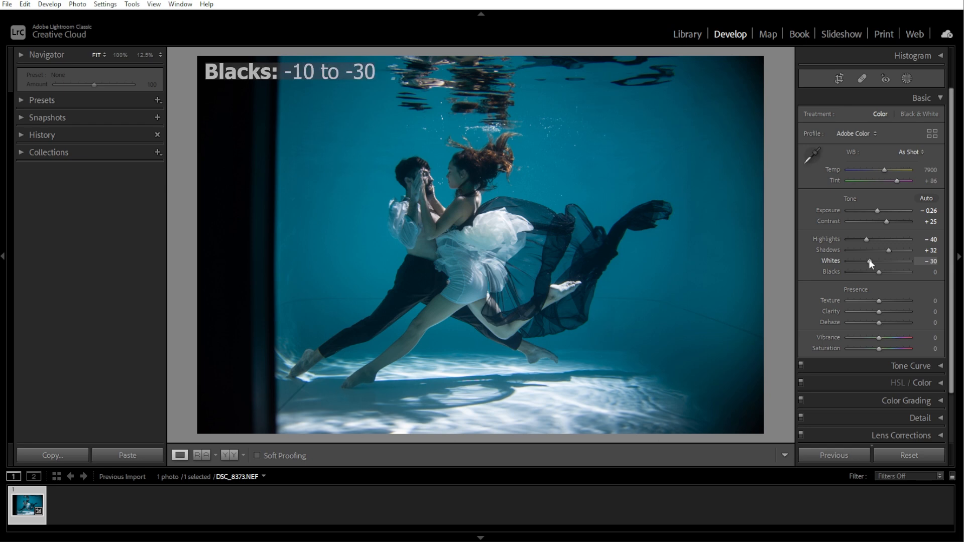
drag(880, 272, 874, 273)
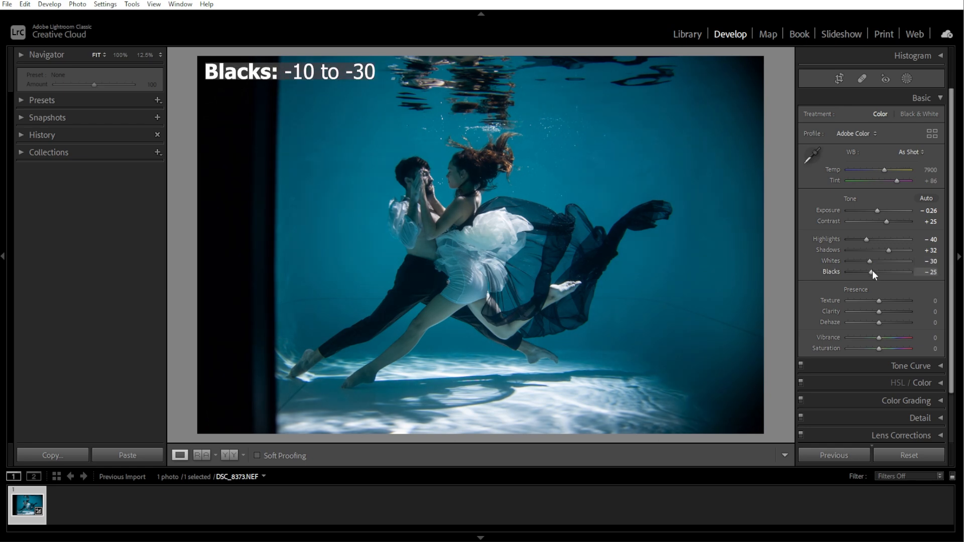
Toggle the before/after view to compare the basic tone edits with the original.
key(backslash)
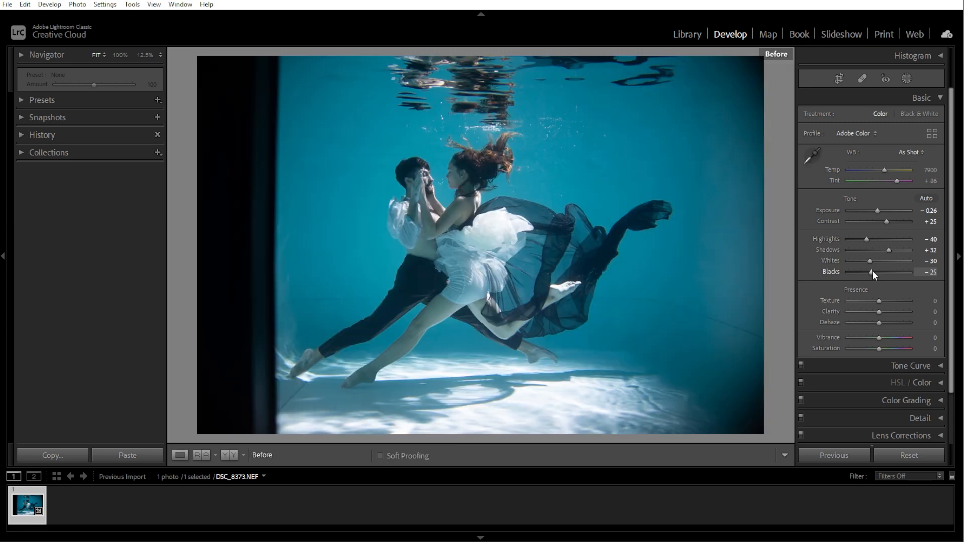
key(backslash)
key(backslash)
key(backslash)
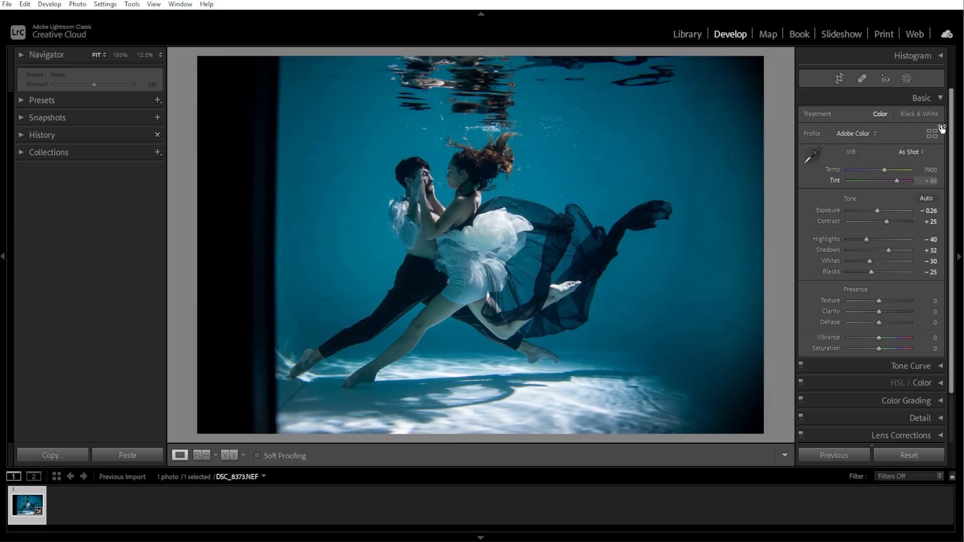
Open the Tone Curve and build a custom point curve with shadow, midtone and highlight points, lifting the black point to output 13.
click(939, 99)
click(939, 116)
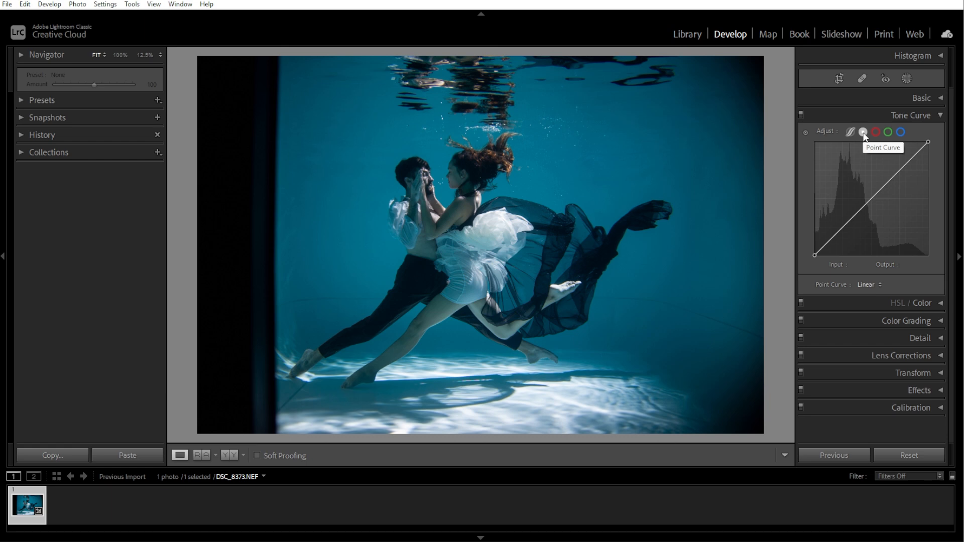
drag(830, 241, 831, 231)
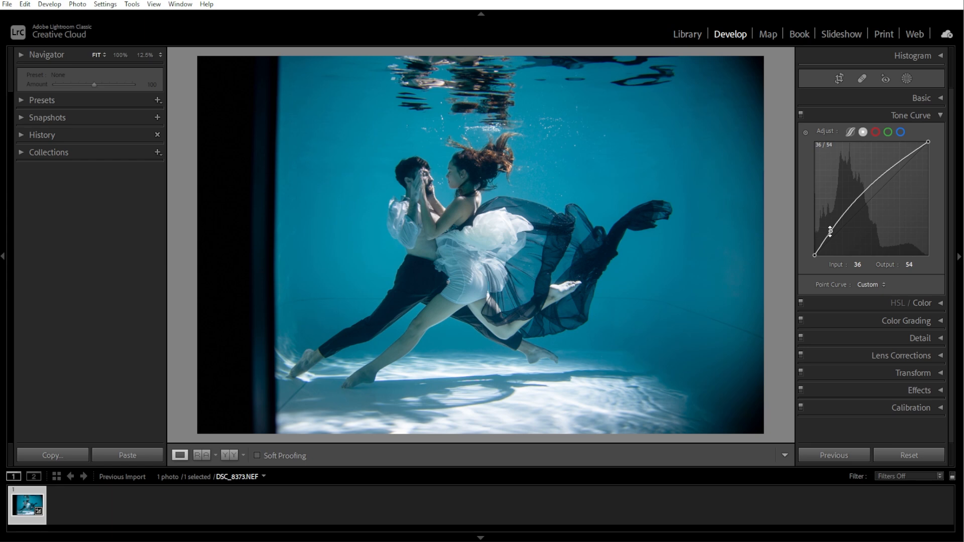
drag(865, 191, 874, 206)
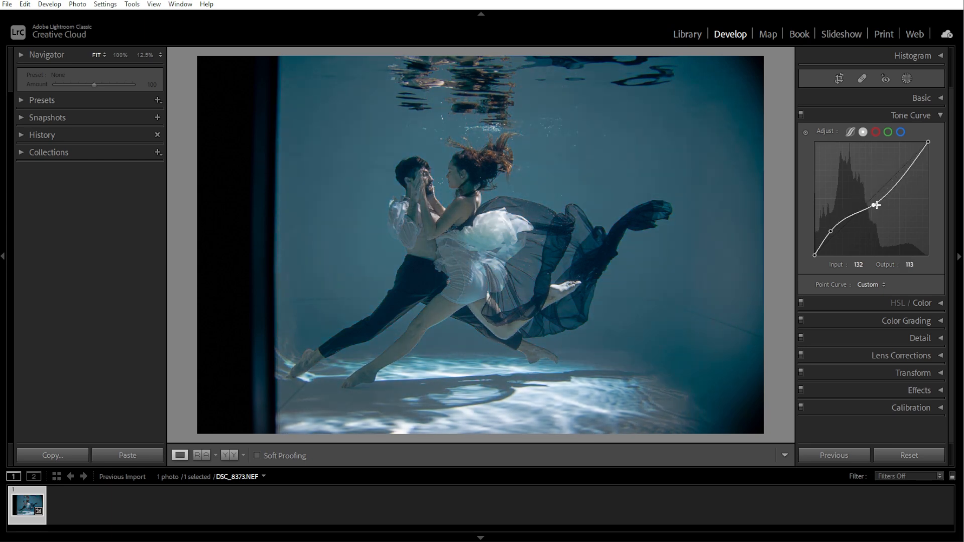
drag(916, 160, 917, 168)
drag(874, 205, 877, 203)
drag(830, 231, 839, 224)
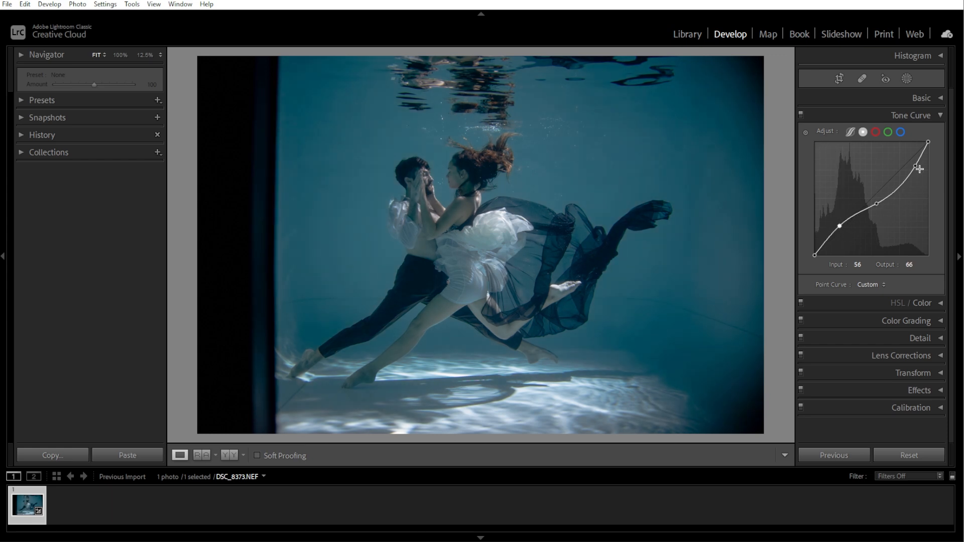
drag(916, 167, 901, 176)
drag(839, 225, 910, 177)
drag(844, 226, 842, 226)
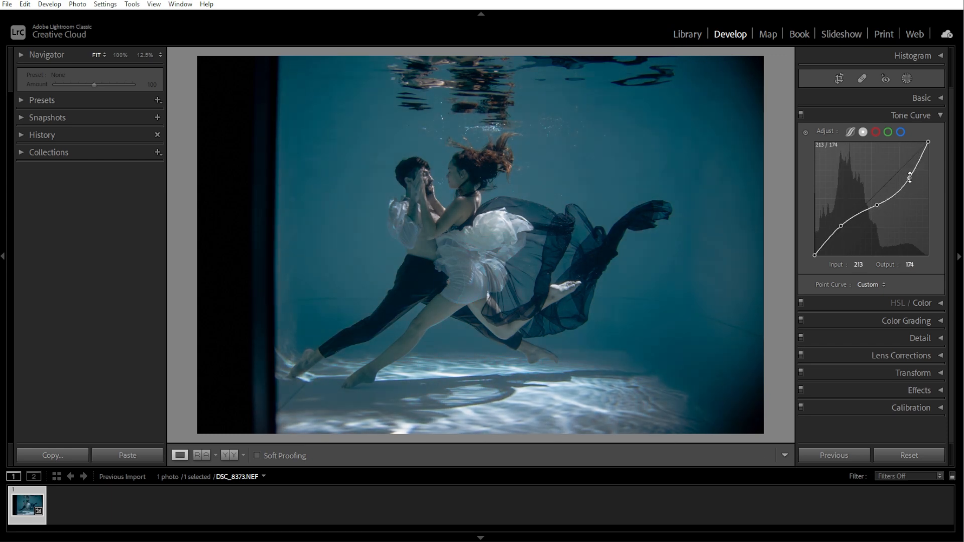
drag(810, 256, 808, 250)
Toggle the before/after view to compare the curve result with the original.
key(backslash)
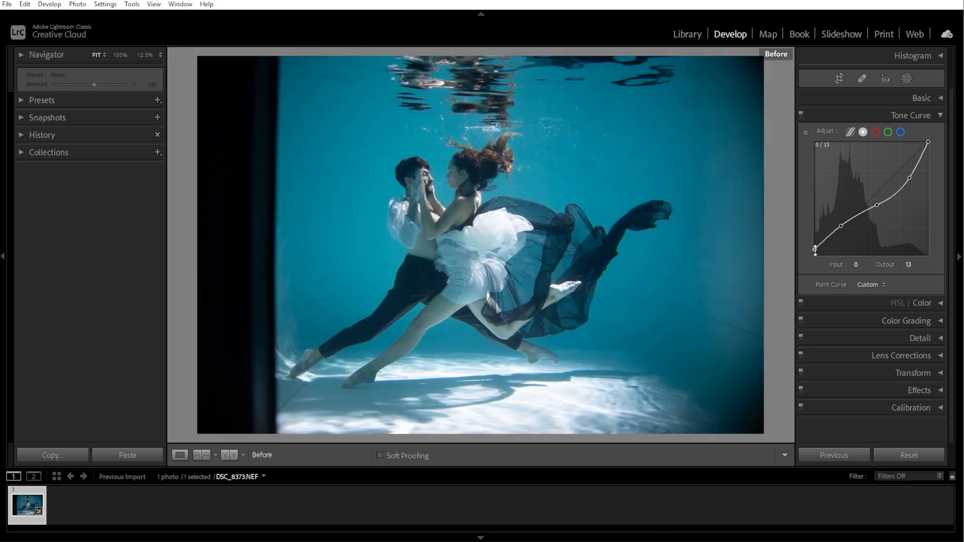
key(backslash)
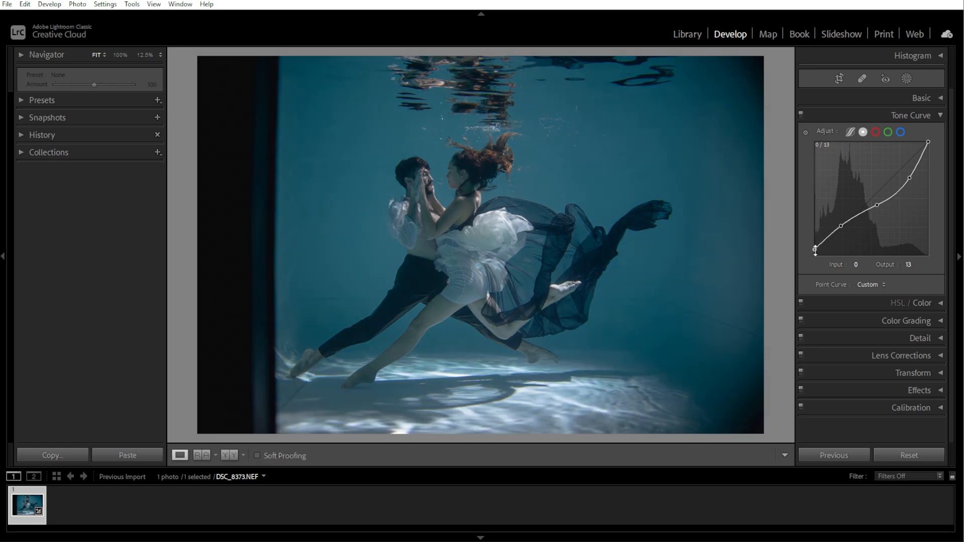
key(backslash)
key(backslash)
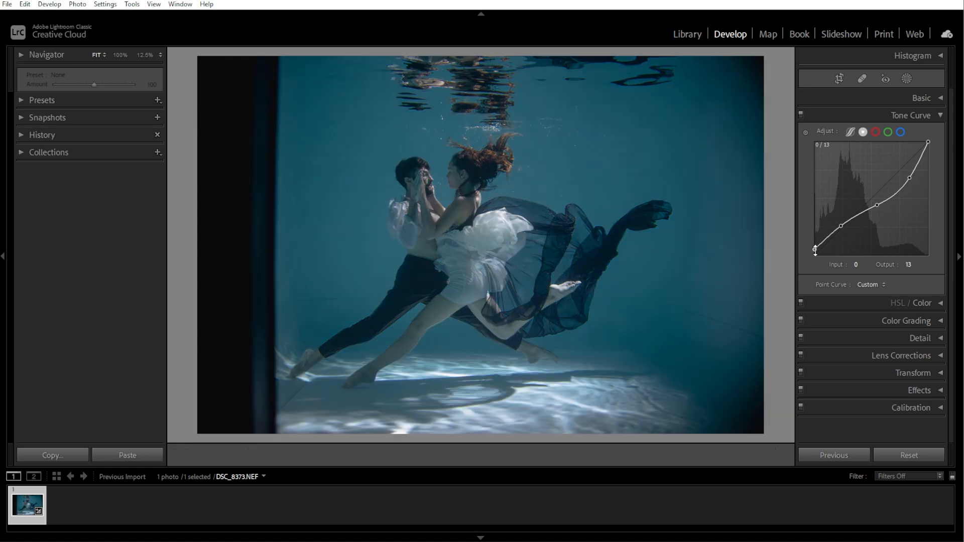
Open HSL/Color and lower the Red saturation to -25 and the Orange saturation slightly.
click(936, 114)
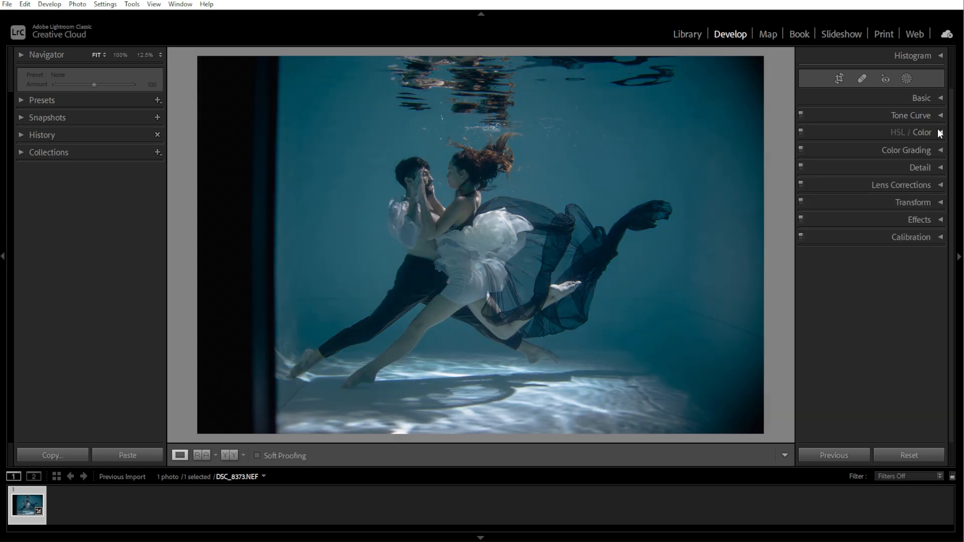
click(939, 132)
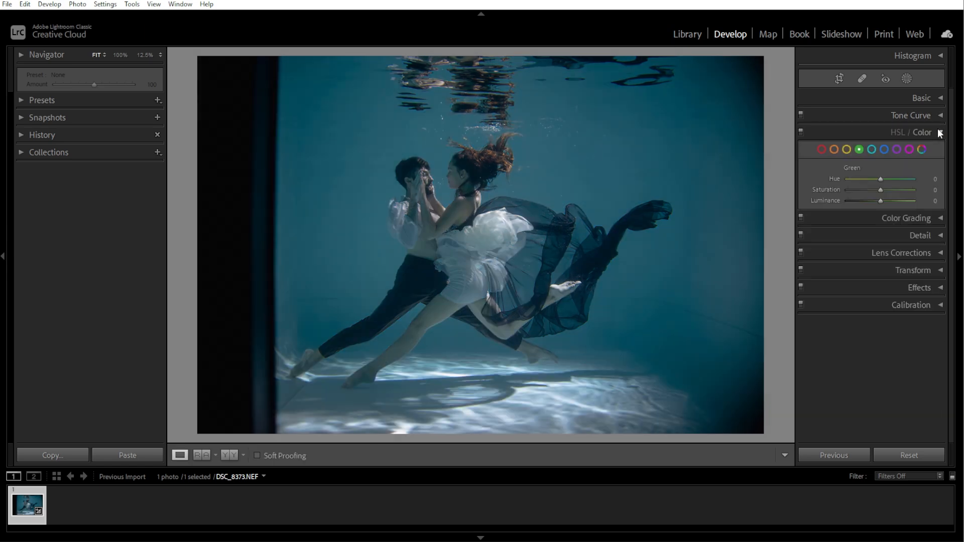
click(822, 149)
drag(880, 190, 872, 191)
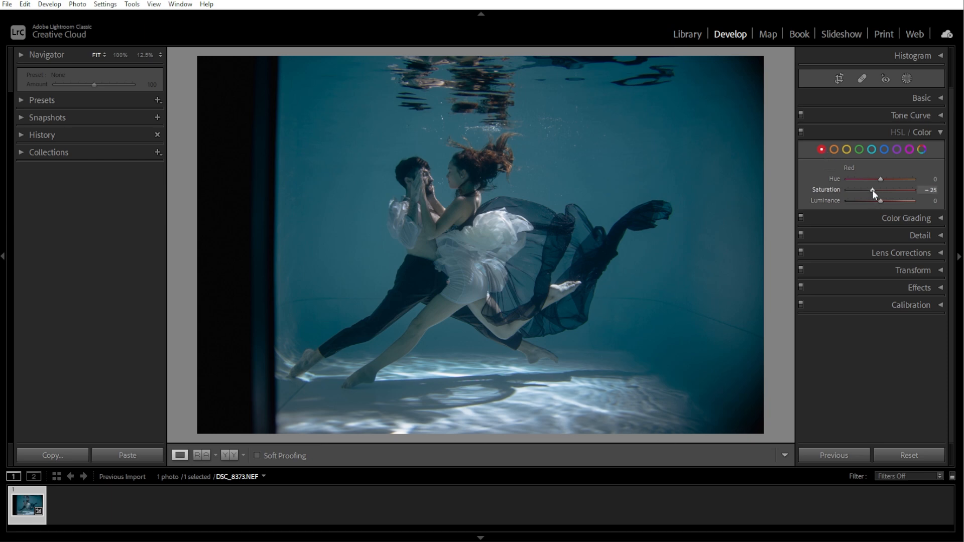
click(835, 149)
drag(880, 189, 873, 189)
Raise the Blue saturation and shift the Green hue towards higher values.
click(884, 149)
drag(880, 189, 888, 189)
click(871, 149)
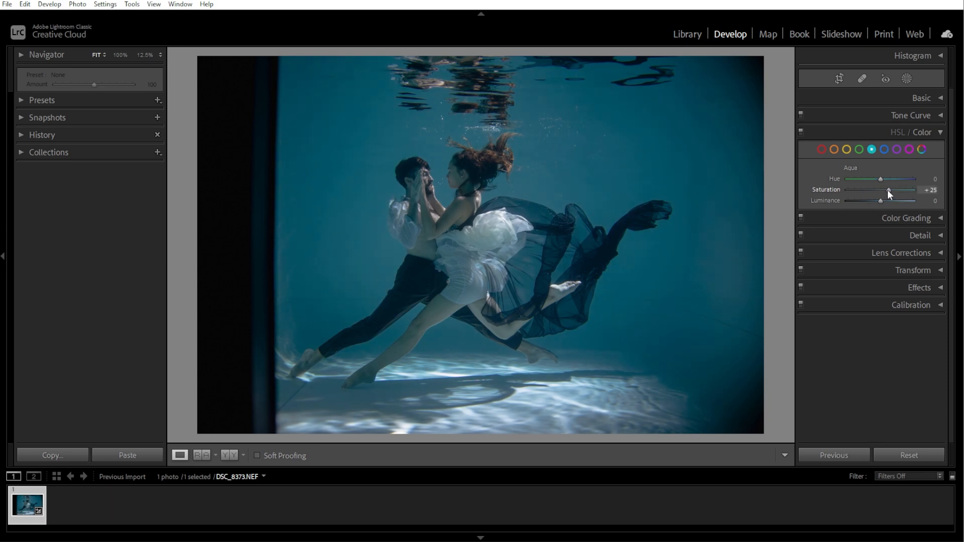
click(859, 148)
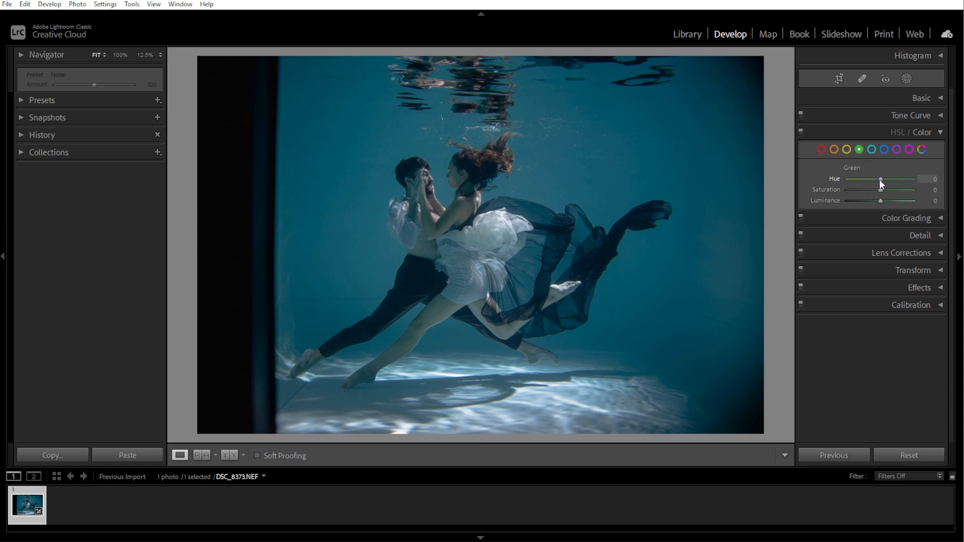
drag(879, 179, 894, 181)
Lower the Orange luminance, check the remaining colour channels, and collapse the HSL/Color panel.
click(884, 149)
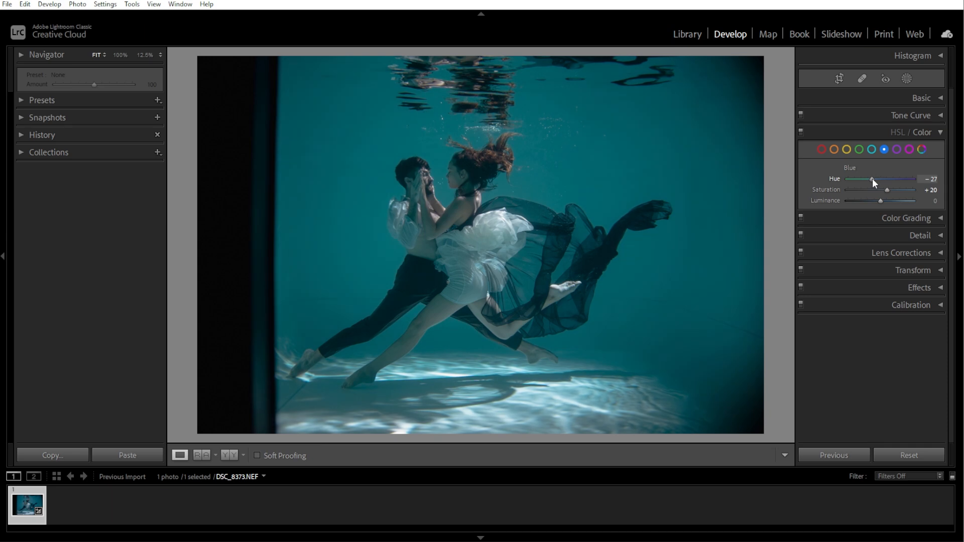
click(872, 149)
click(834, 150)
mouse_move(880, 201)
mouse_down()
mouse_move(895, 207)
mouse_move(857, 202)
mouse_move(874, 194)
mouse_up()
click(821, 149)
click(847, 150)
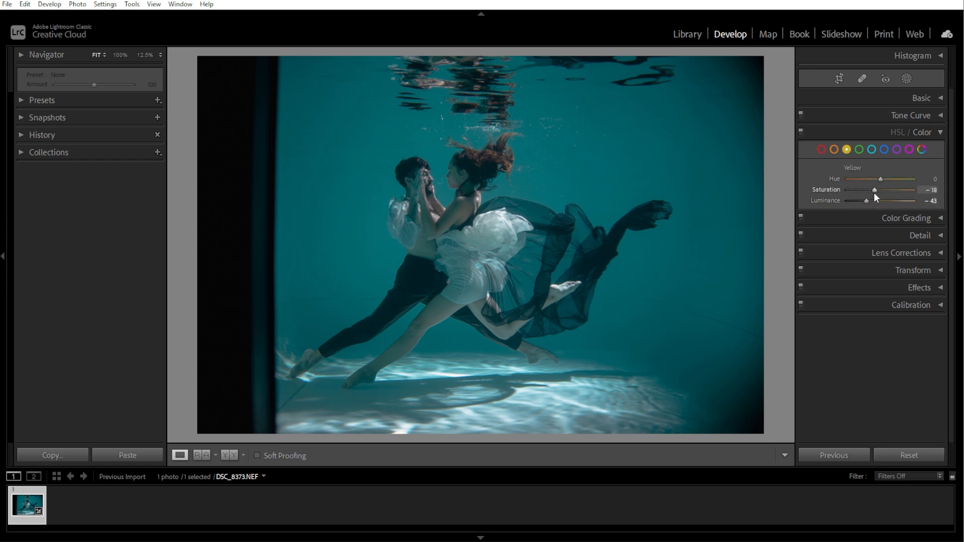
click(939, 133)
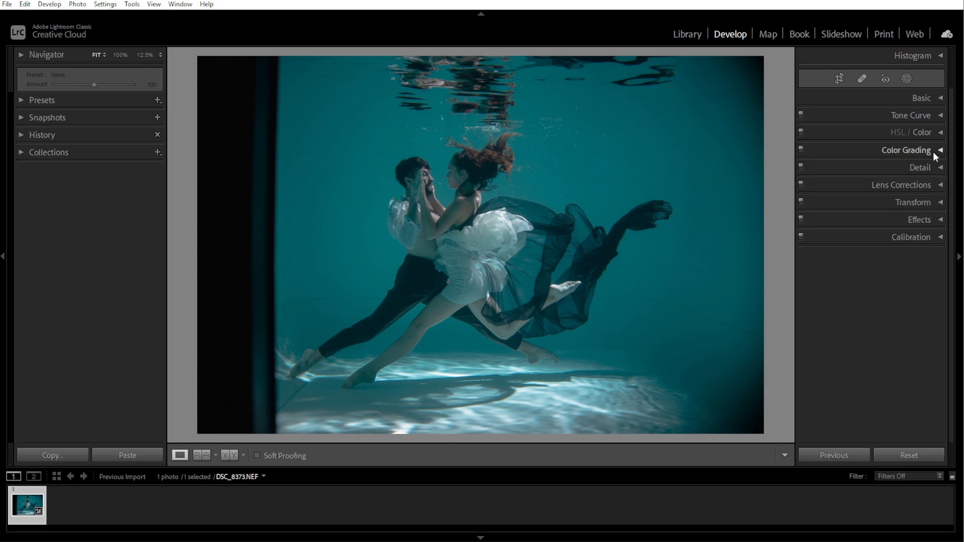
Open Color Grading and set the Shadows to hue 200 and saturation 30.
click(933, 151)
click(873, 169)
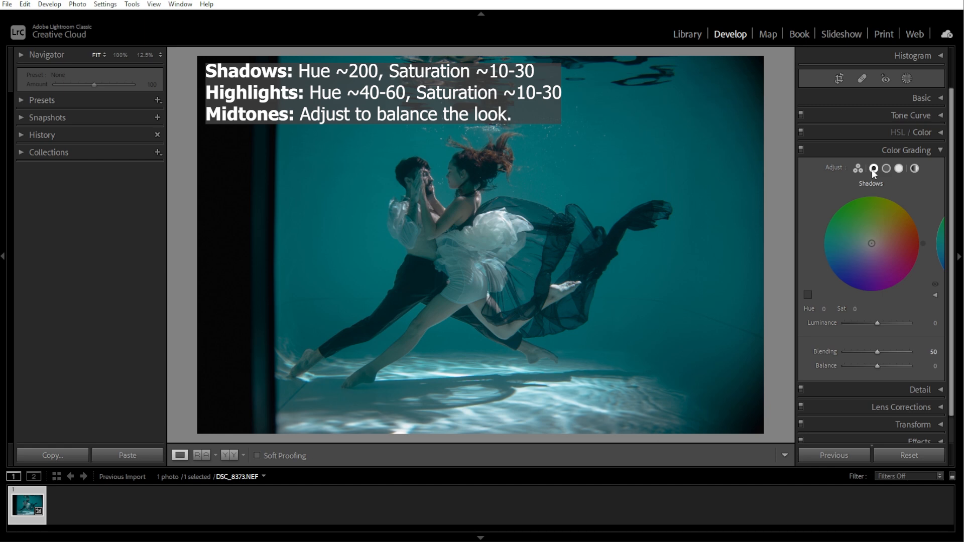
click(826, 308)
text(200)
key(Tab)
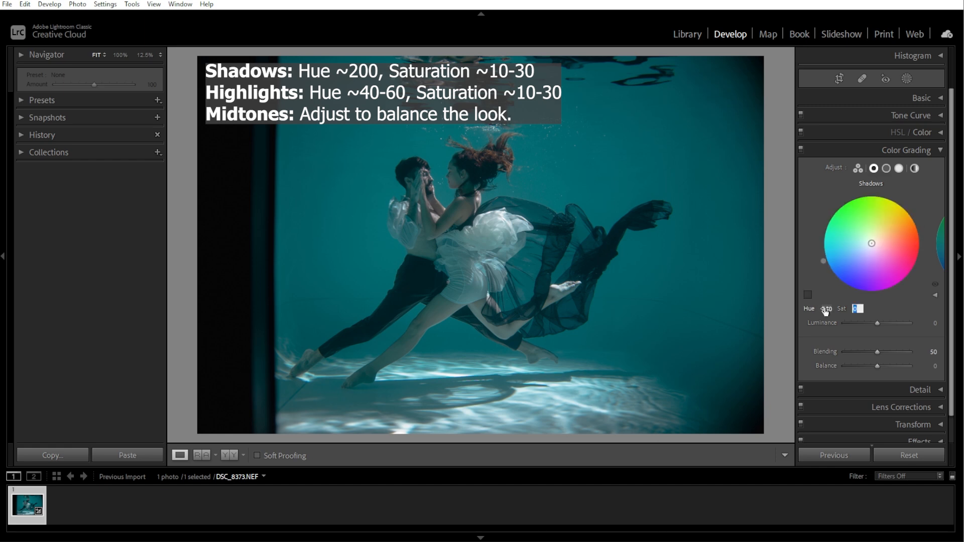
text(30)
Set the Highlights color grade to hue 60 and saturation 30.
click(899, 169)
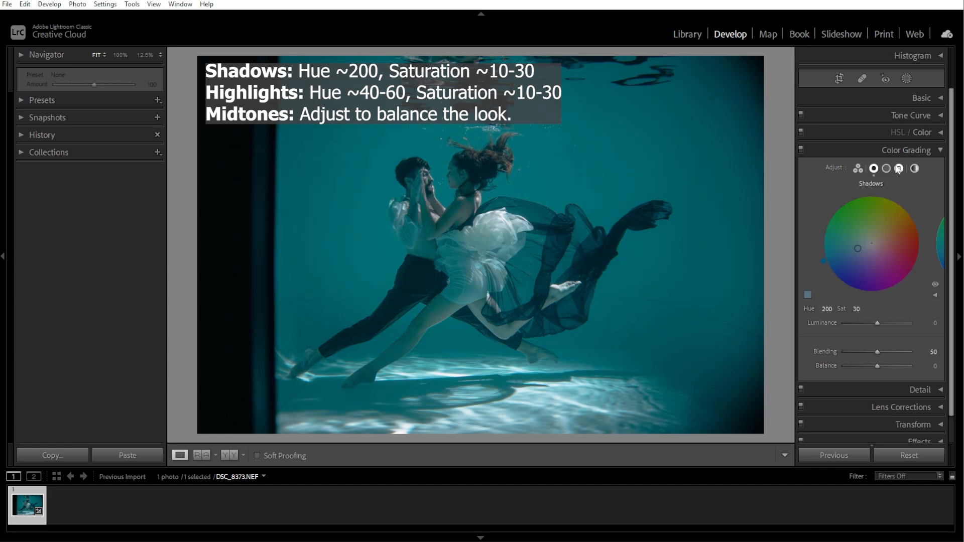
click(826, 308)
text(40)
key(Tab)
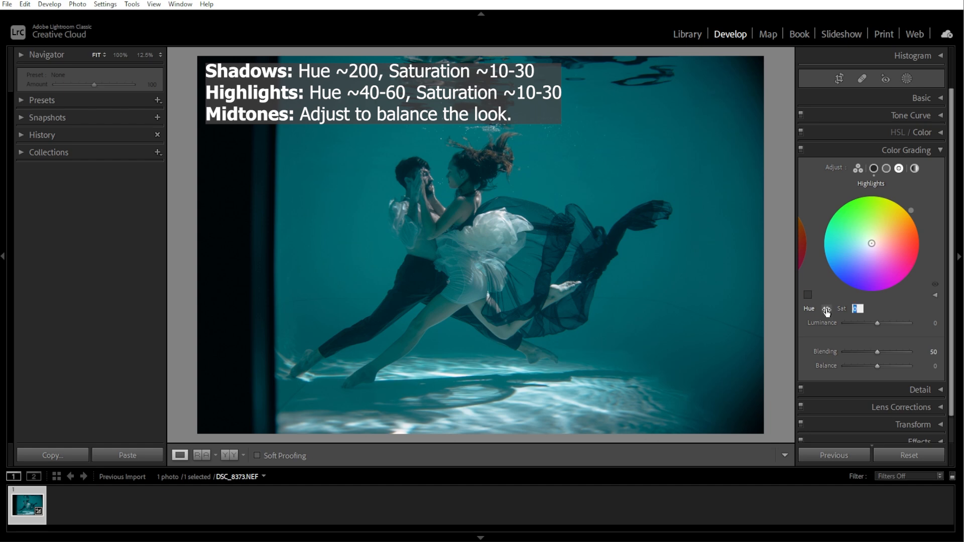
text(30)
click(828, 310)
text(60)
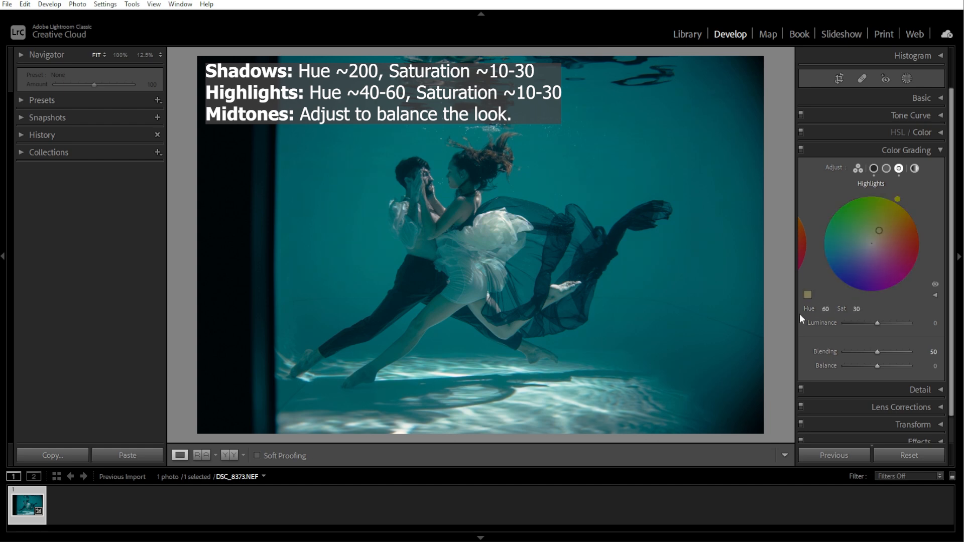
Tint the Midtones to about hue 246, saturation 10, and set Balance to +38.
click(886, 168)
mouse_move(872, 244)
mouse_down()
mouse_move(873, 235)
mouse_move(870, 248)
mouse_up()
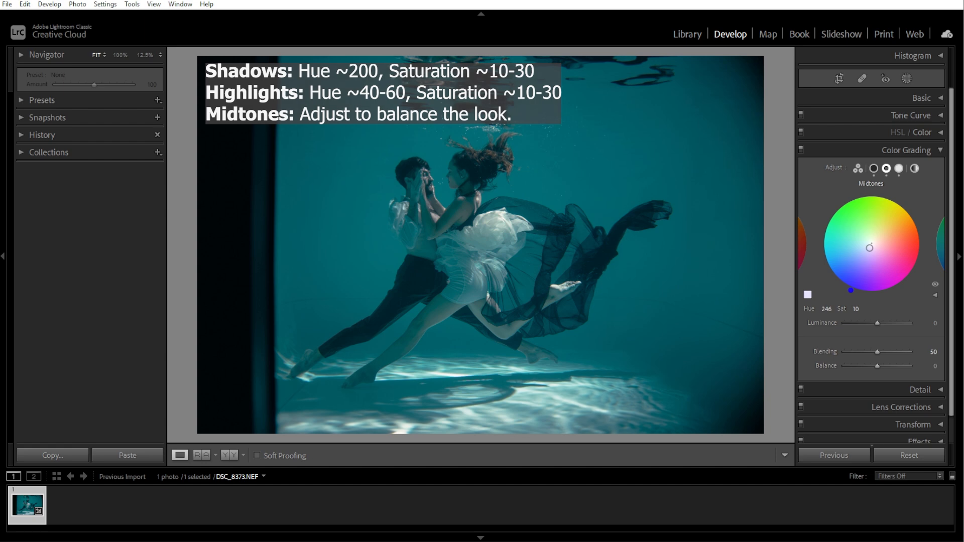
mouse_move(876, 351)
mouse_down()
mouse_move(903, 365)
mouse_move(884, 366)
mouse_move(892, 366)
mouse_move(877, 352)
mouse_move(888, 364)
mouse_up()
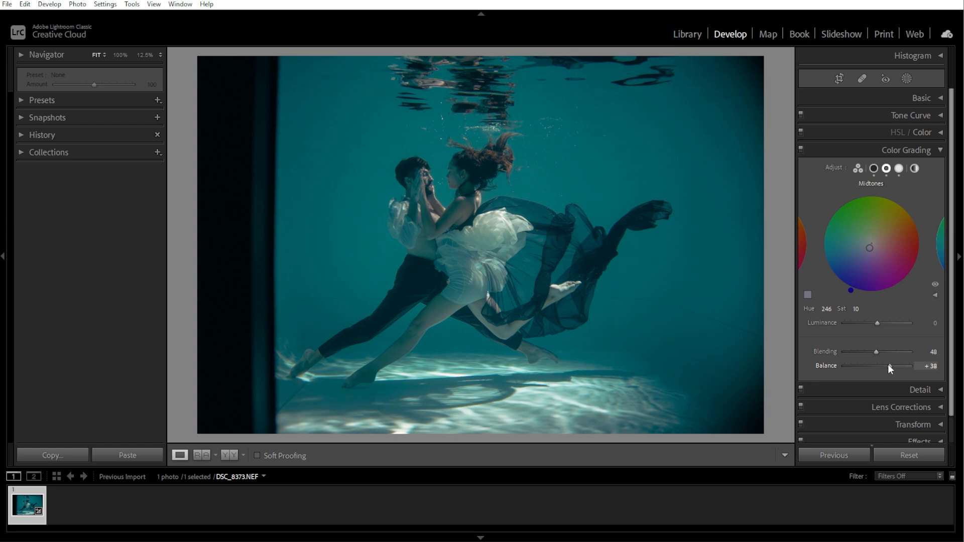
Toggle the before/after view to compare the color grading with the original.
key(backslash)
key(backslash)
key(backslash)
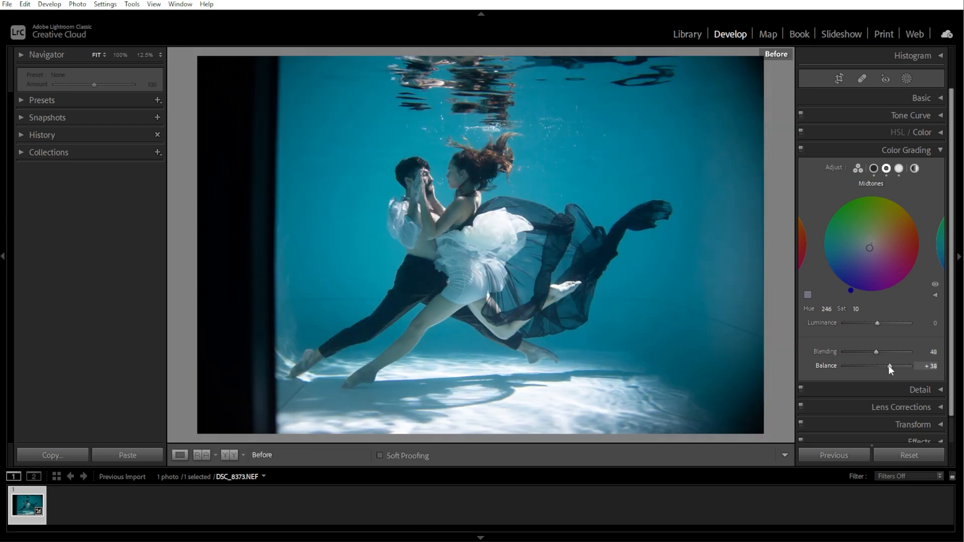
key(backslash)
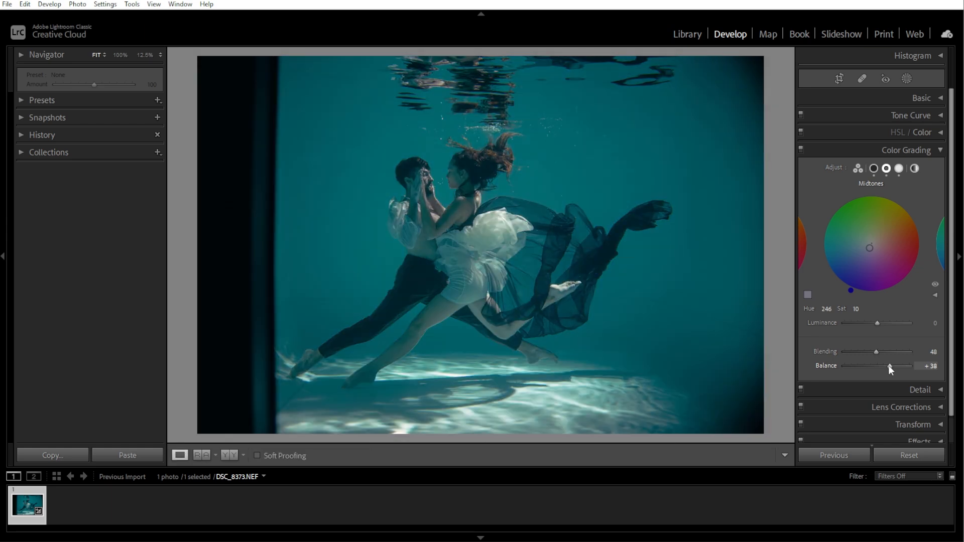
Open Effects, apply a post-crop vignette Amount of -11 and add a little grain.
click(941, 147)
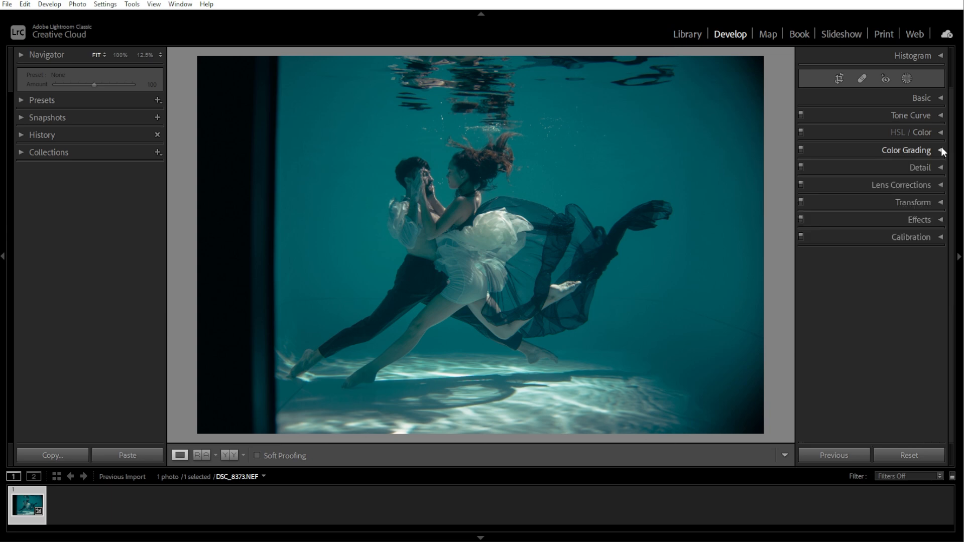
click(937, 219)
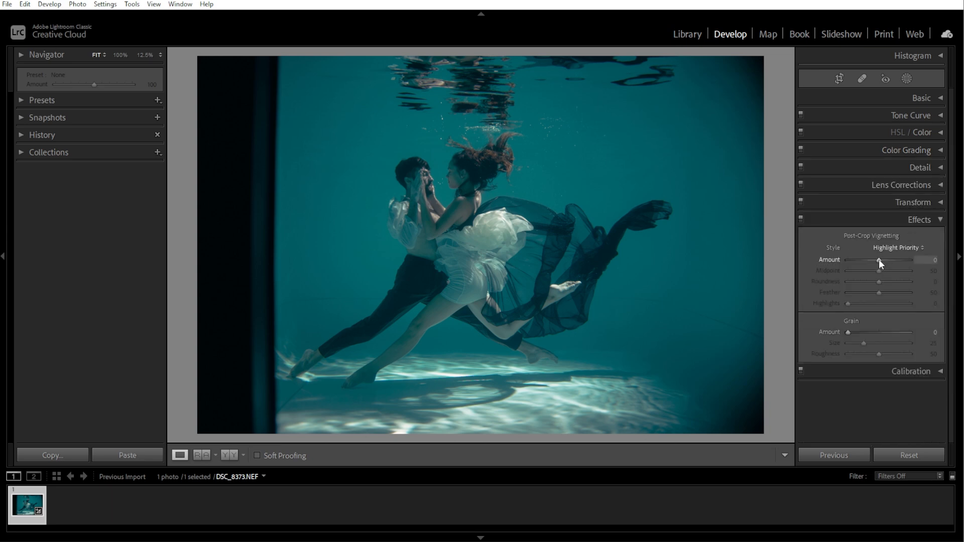
drag(879, 259, 875, 259)
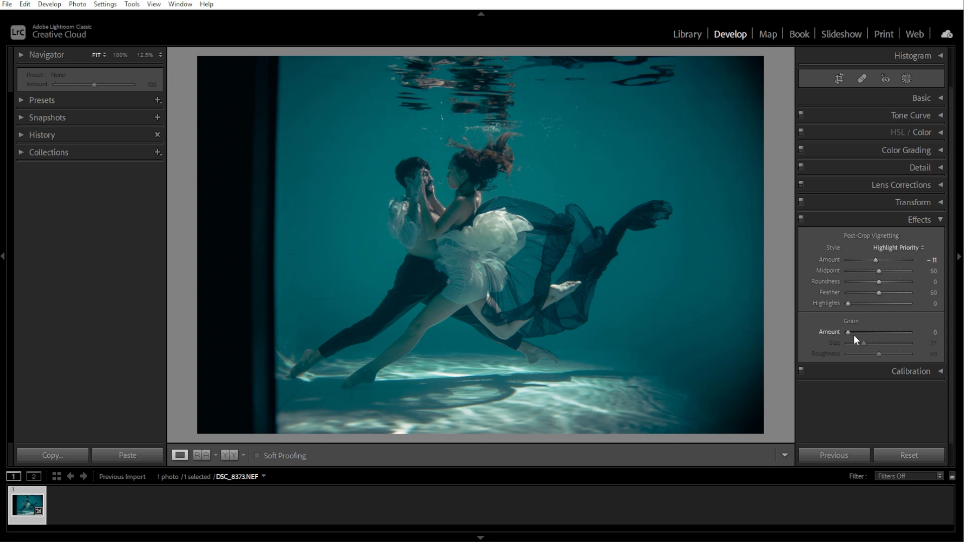
drag(854, 336, 863, 333)
click(941, 220)
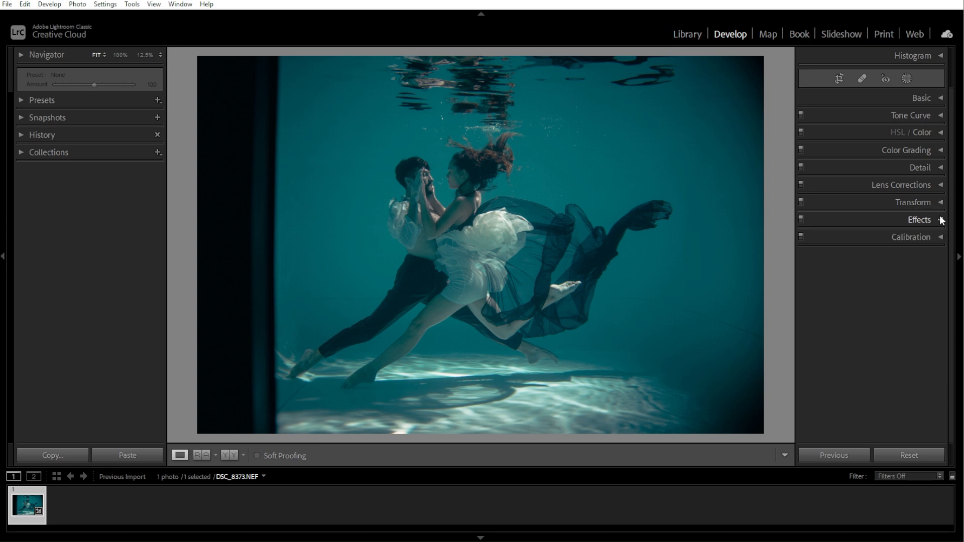
Create a Brush mask painted over the couple, undoing the last stray stroke.
click(906, 79)
click(839, 147)
scroll(400, 197, up, 3)
mouse_move(426, 188)
mouse_down()
mouse_move(455, 191)
mouse_move(514, 226)
mouse_move(418, 276)
mouse_move(428, 263)
mouse_move(411, 296)
mouse_move(382, 321)
mouse_up()
key(ctrl+z)
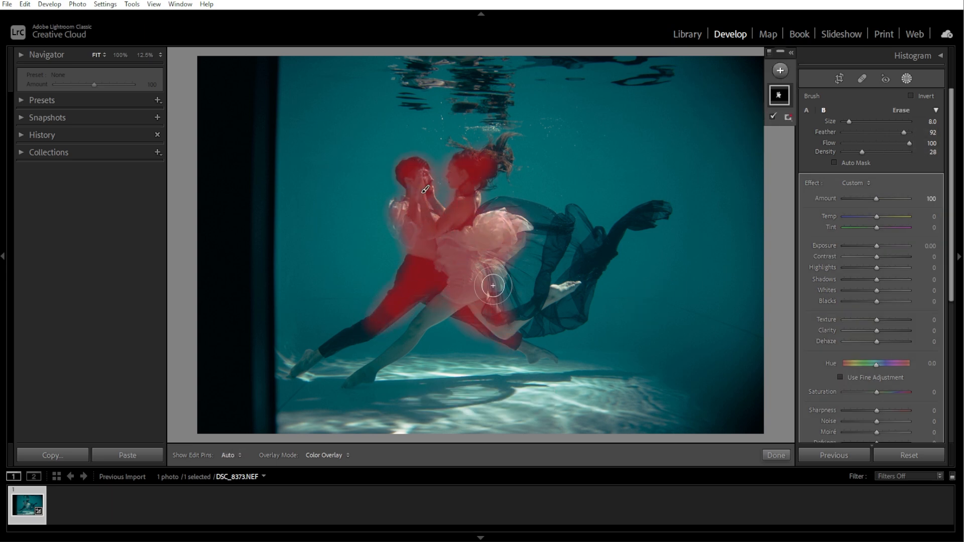
key(ctrl+z)
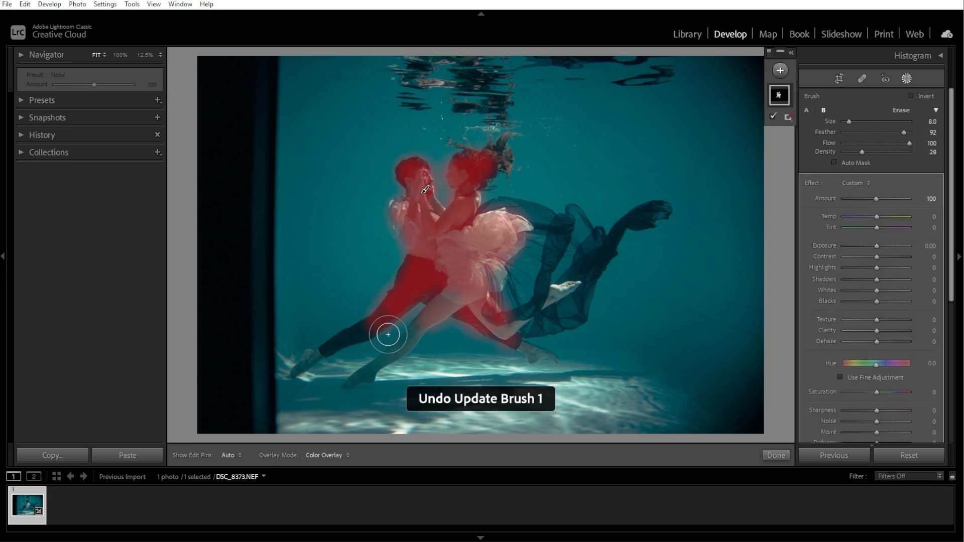
Extend the brush mask over the couple's legs and hide the mask overlay.
key(h)
mouse_move(515, 339)
mouse_down()
mouse_move(524, 249)
mouse_move(499, 284)
mouse_move(433, 283)
mouse_move(469, 196)
mouse_move(463, 177)
mouse_move(569, 271)
mouse_move(439, 259)
mouse_up()
key(h)
key(o)
Set the mask's Exposure 0.37, Highlights -13, Shadows 39, Whites 33, Blacks -36, Dehaze 29 and Saturation 38.
drag(877, 246, 872, 268)
drag(876, 279, 890, 279)
mouse_move(877, 290)
mouse_down()
mouse_move(888, 290)
mouse_move(864, 301)
mouse_up()
drag(877, 342, 886, 342)
drag(876, 392, 888, 392)
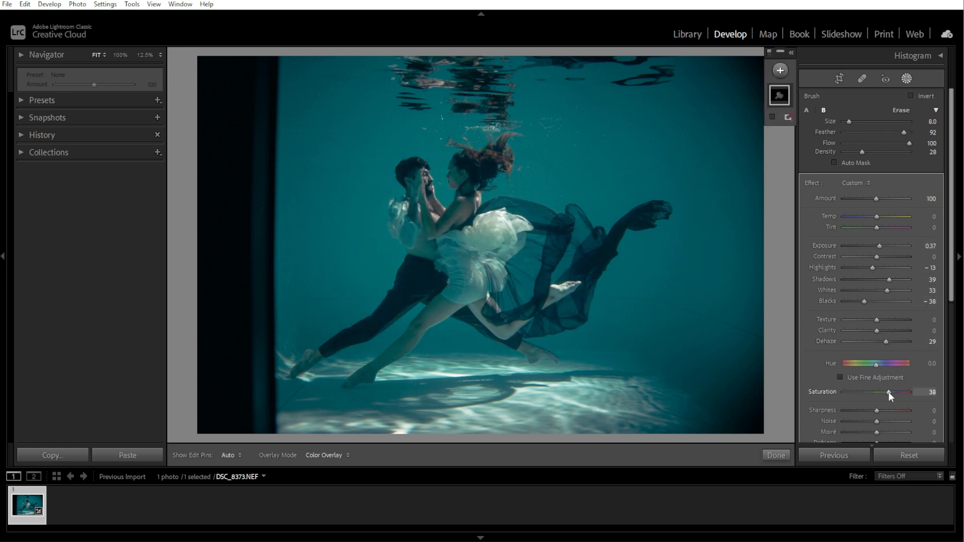
Warm the mask's temperature, raise its contrast and exposure slightly, and finish the mask edit.
drag(876, 216, 884, 216)
drag(878, 255, 884, 256)
drag(880, 246, 880, 266)
scroll(879, 244, down, 2)
scroll(949, 173, up, 2)
click(775, 455)
Reopen the Basic panel and set Clarity to -9.
click(921, 98)
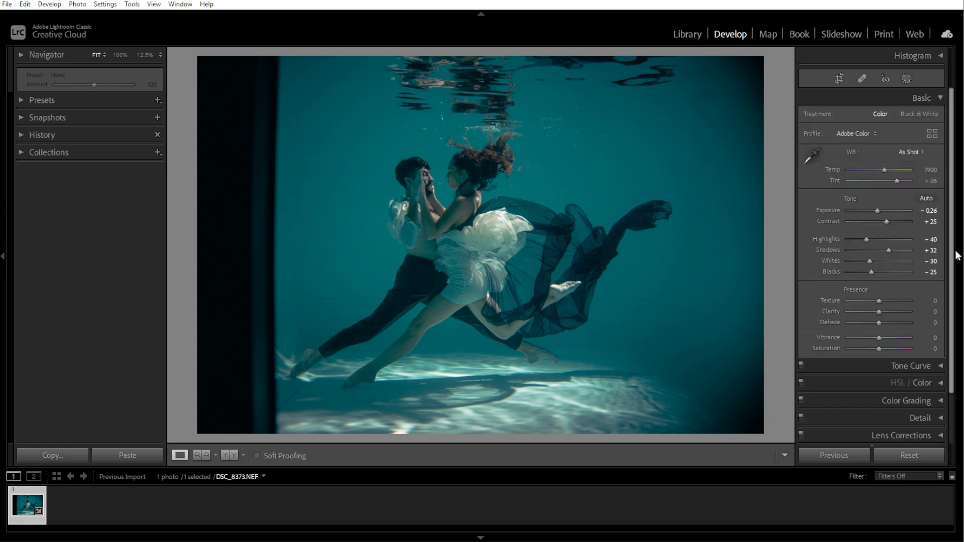
drag(881, 310, 878, 311)
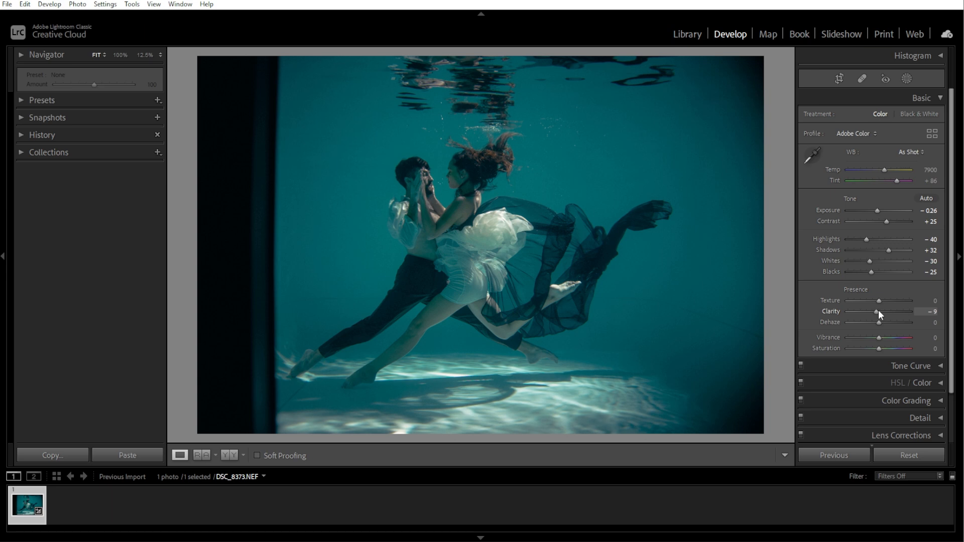